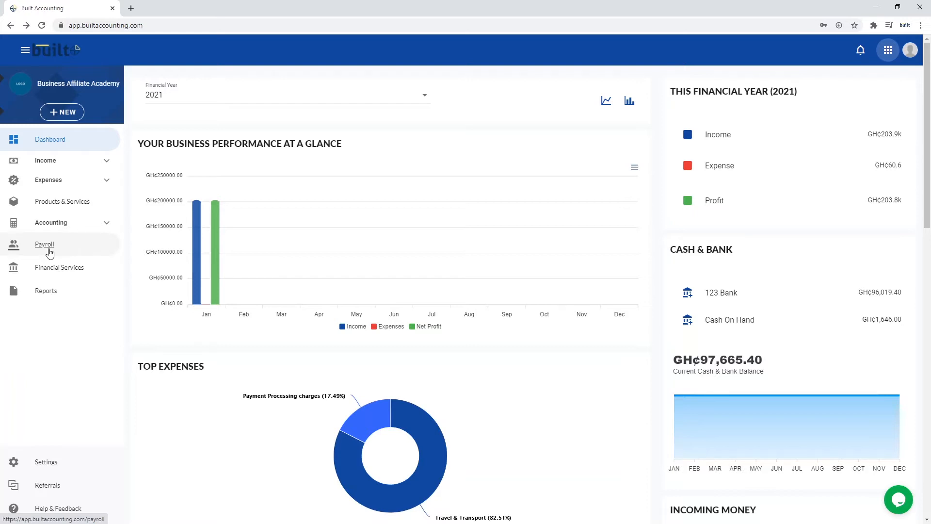
Open Payroll from the dashboard's left sidebar to reach the Built Payroll welcome screen.
left_click(49, 252)
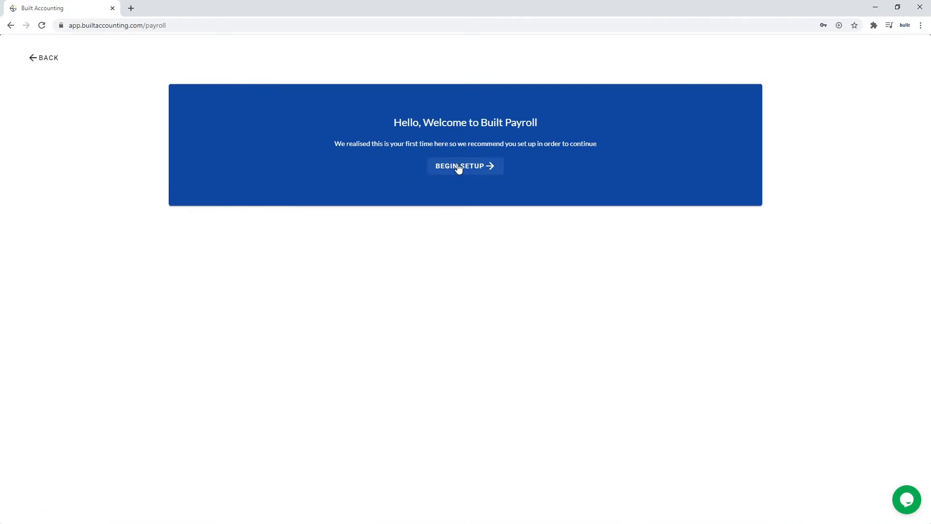
Begin payroll setup and enter the employer's ER Number and TIN in the compliance profile.
left_click(461, 173)
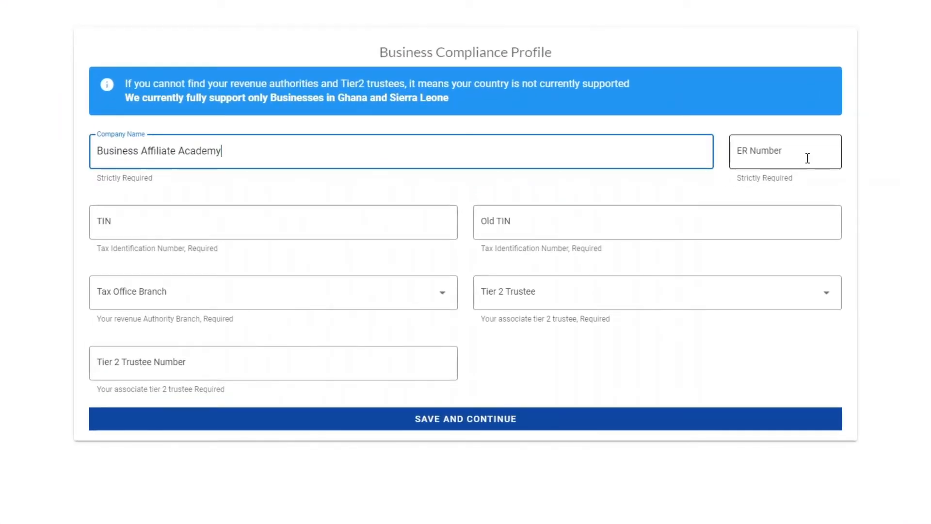
left_click(807, 158)
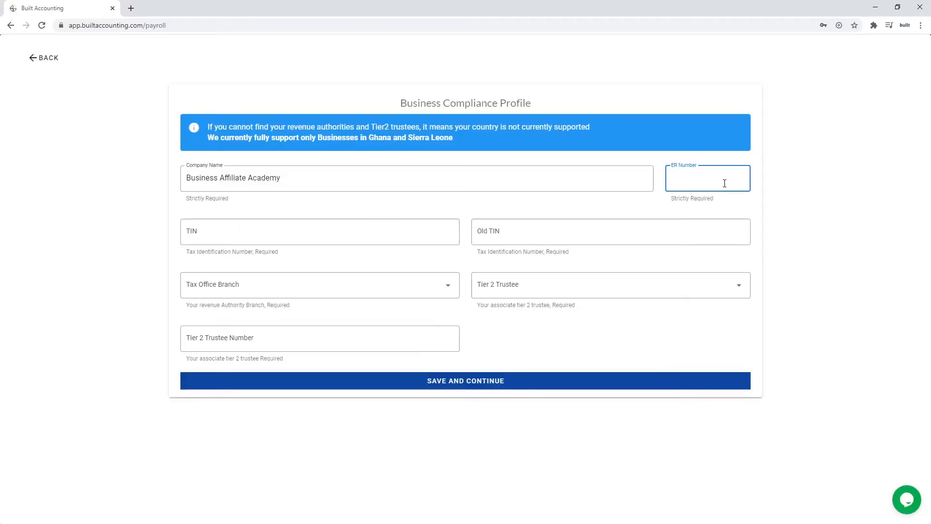
left_click(219, 228)
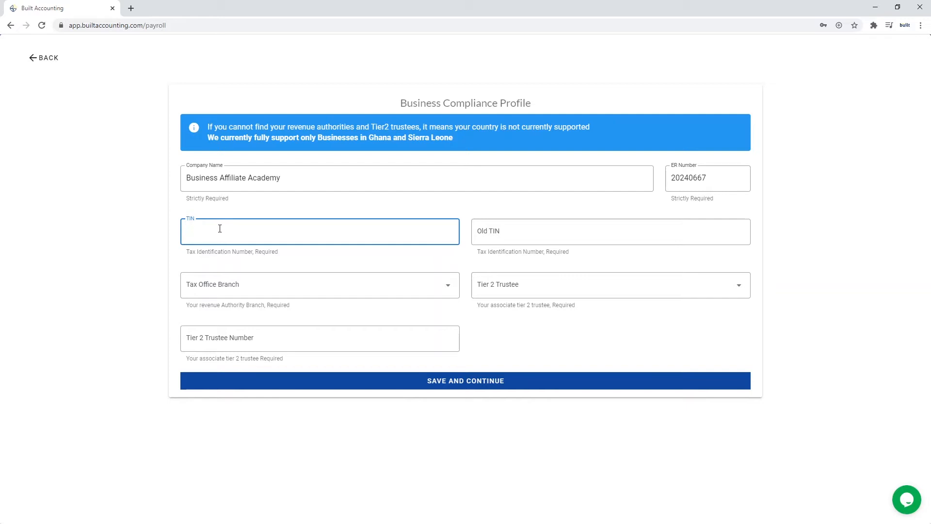
type("C000XXXXXX")
left_click(240, 286)
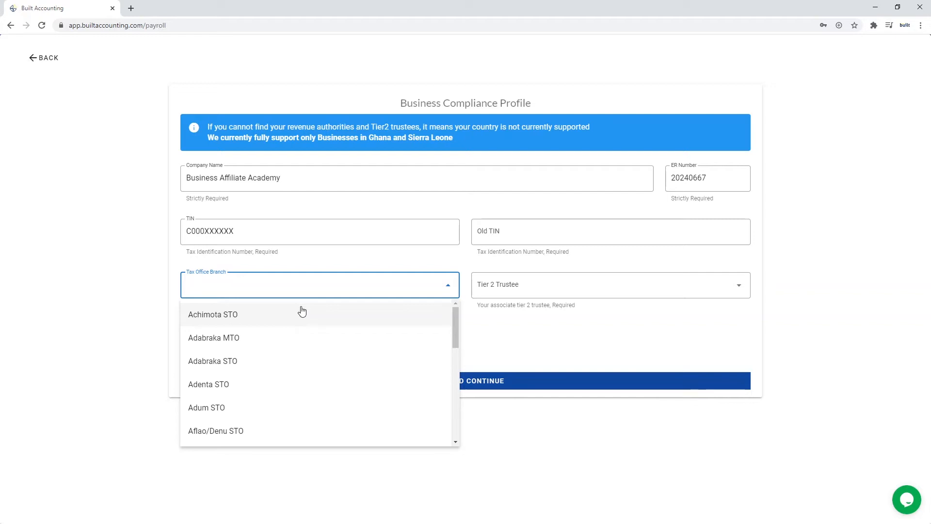
Set the tax office branch to Achimota STO and Tier 2 trustee to Axis Pension Trust Limited.
key("Down")
key("Down")
key("Down")
key("Down")
key("Down")
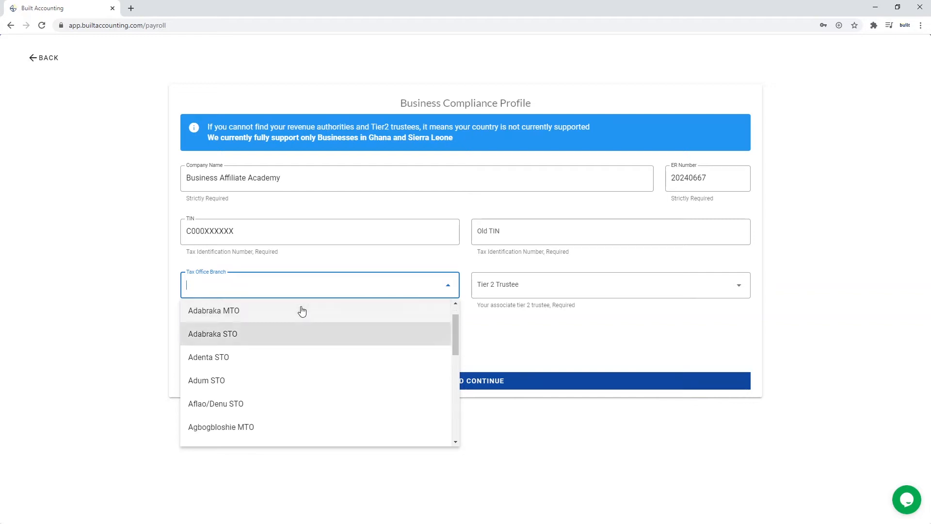
key("Down")
key("Down")
key("Down")
key("Down")
key("Down")
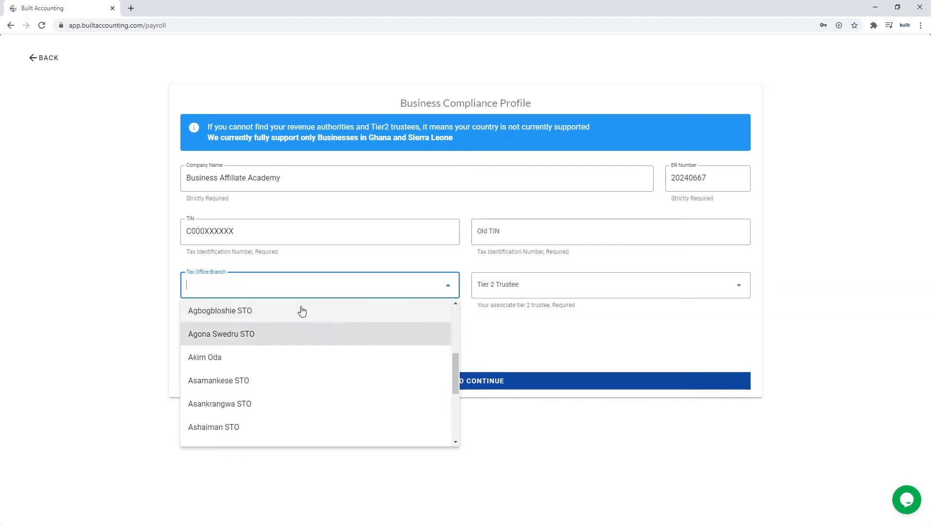
key("Up")
key("Up")
key("Up")
key("Up")
key("Up")
key("Up")
key("Up")
key("Up")
key("Up")
key("Up")
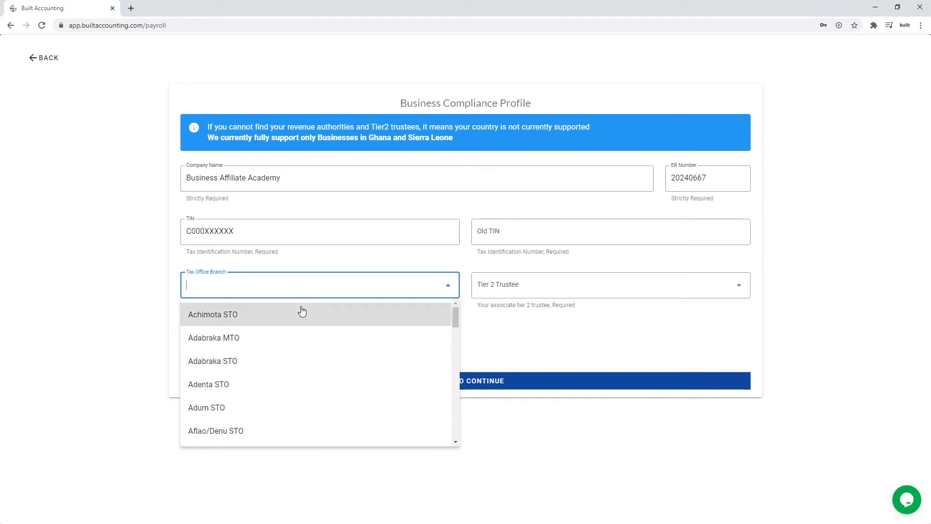
key("Return")
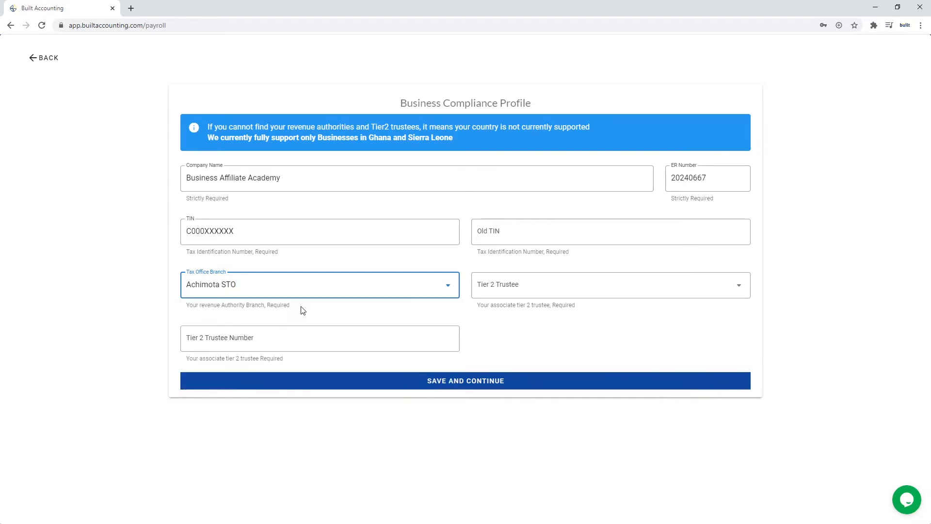
left_click(552, 285)
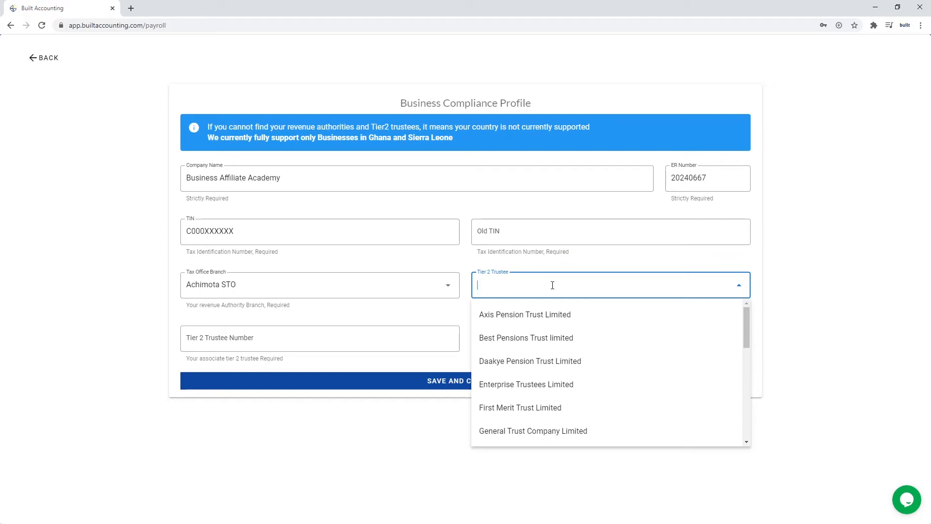
left_click(525, 315)
Enter the Tier 2 trustee number and save the compliance profile.
left_click(324, 340)
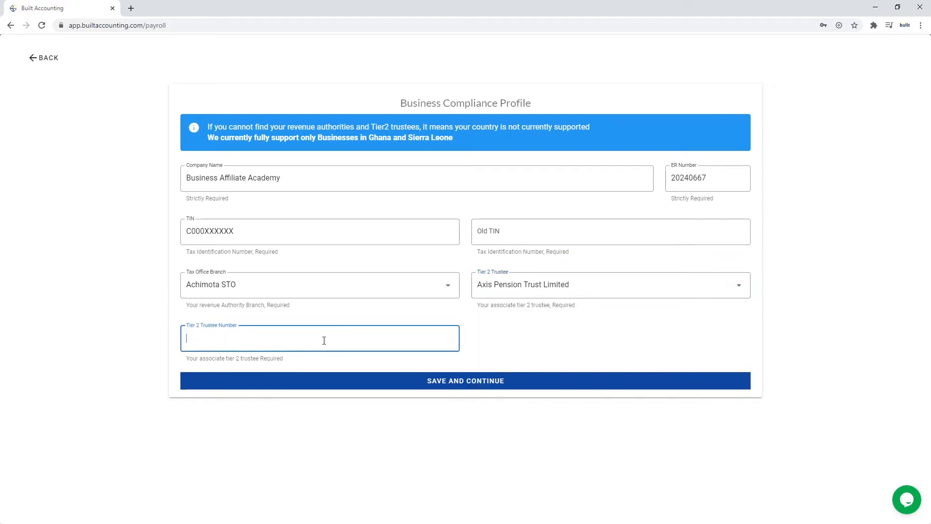
type("A")
type("0XXXXXXX")
left_click(481, 381)
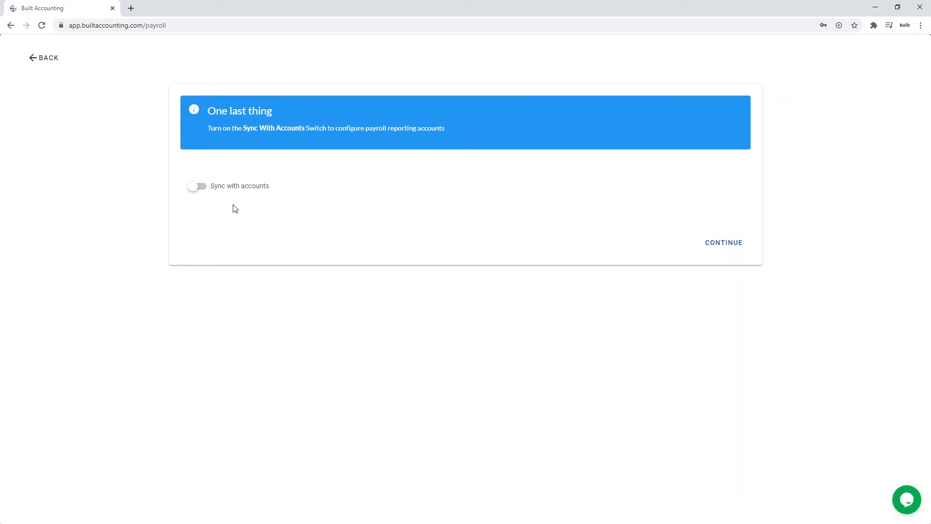
Enable Sync with accounts, save the default payroll reporting accounts, and continue to departments.
left_click(194, 186)
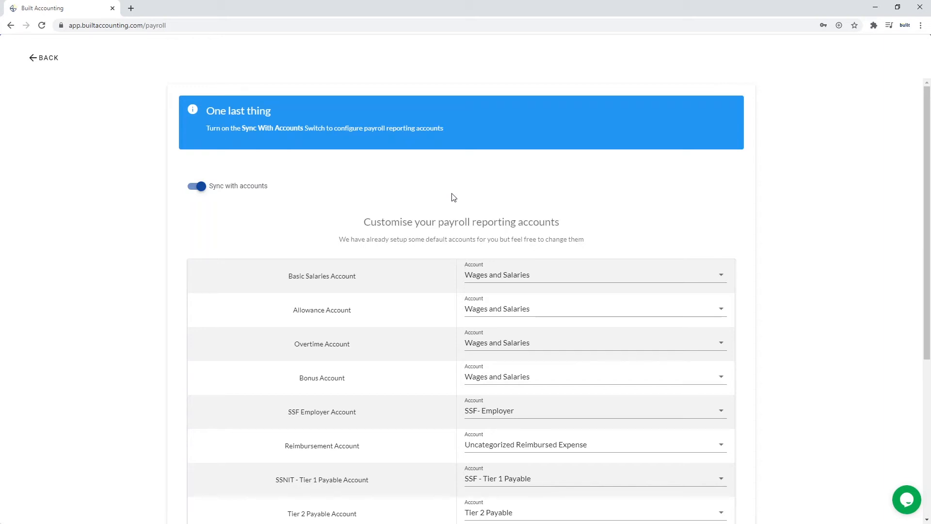
scroll(735, 330, "down", 1)
left_click(735, 331)
left_click(853, 311)
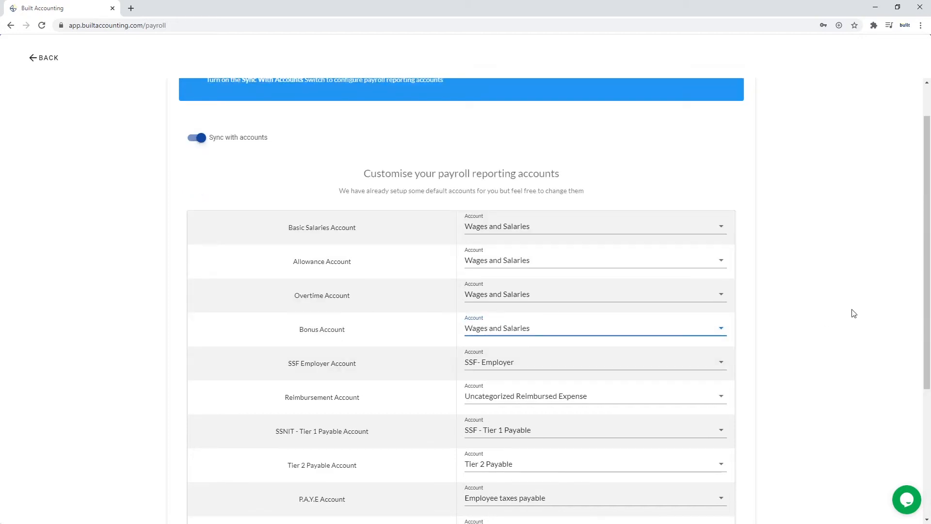
left_click_drag(926, 310, 926, 437)
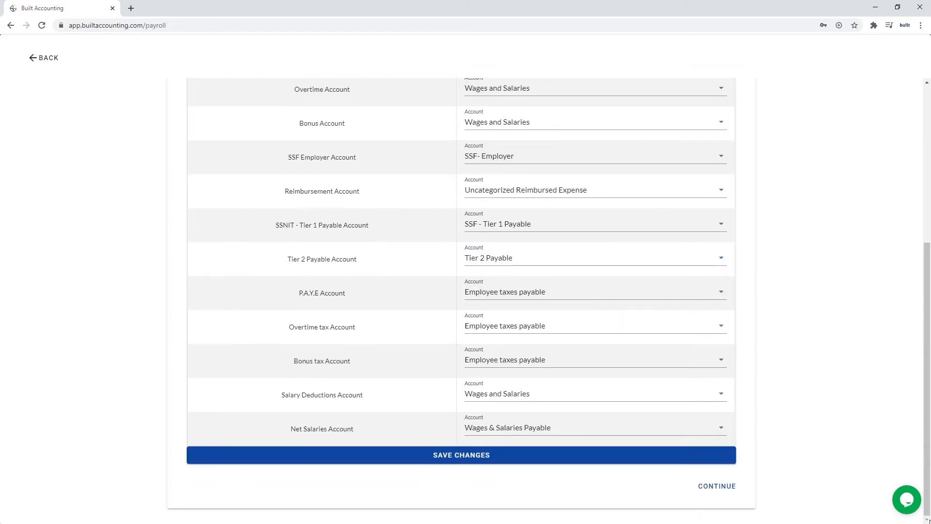
left_click(493, 457)
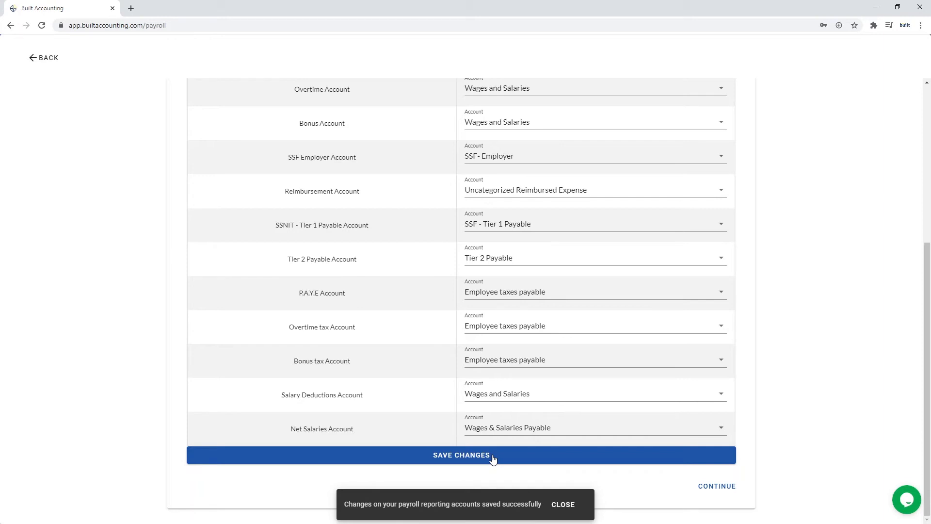
left_click(718, 487)
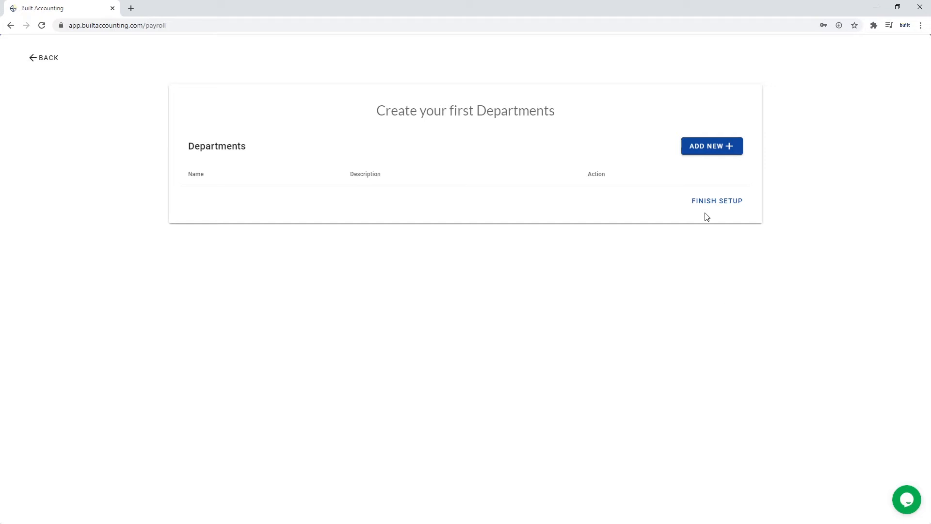
Add the PENULTIMATE DEPARTMENT and finish the payroll setup.
left_click(713, 146)
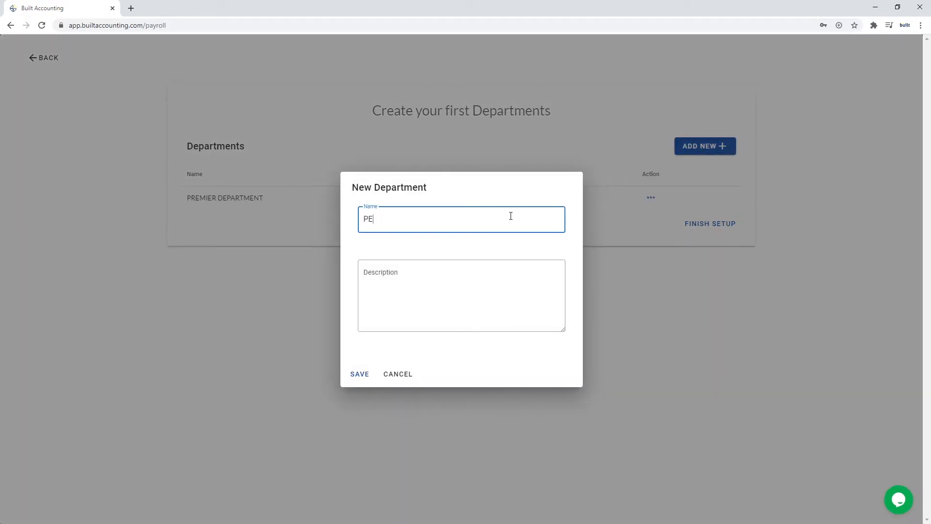
type("NULTIMATE DEPARTMENT")
left_click(360, 376)
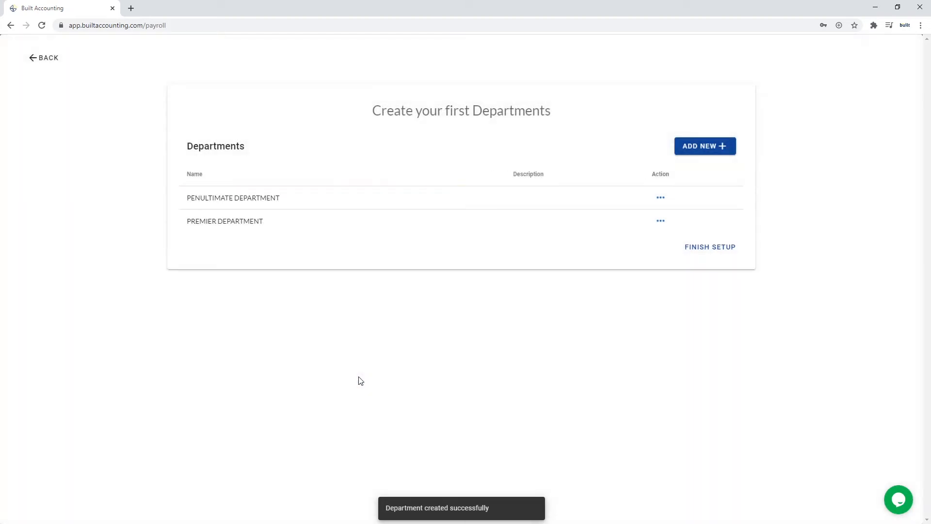
left_click(711, 252)
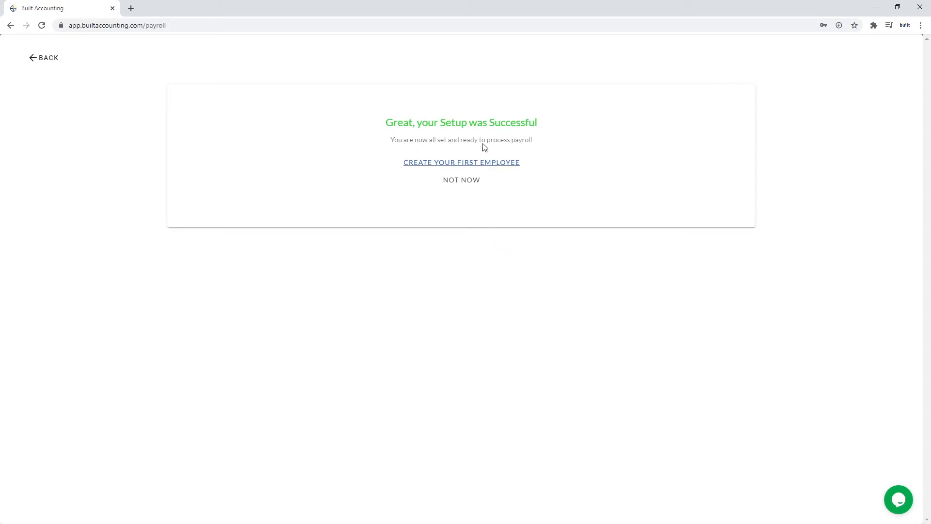
Start a new employee and enter their first and last name, phone number and e-mail.
left_click(477, 171)
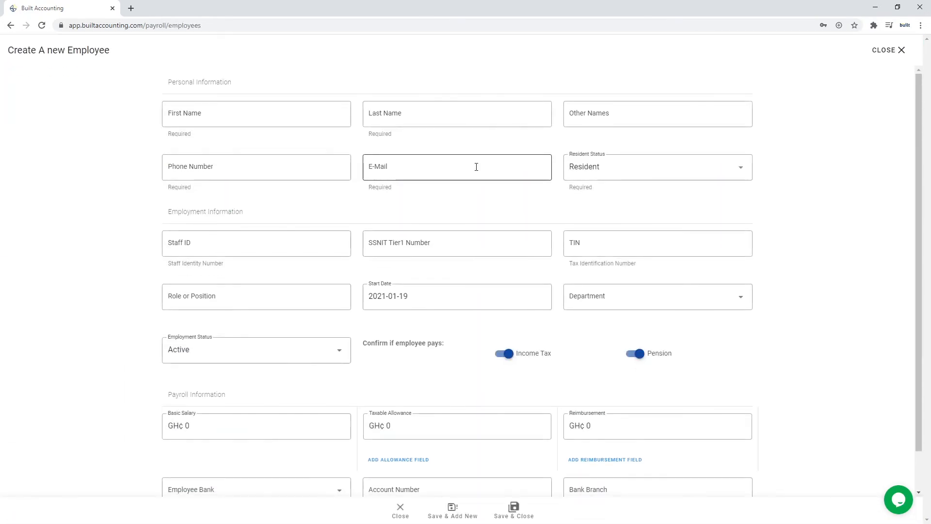
left_click(311, 116)
type("PREM")
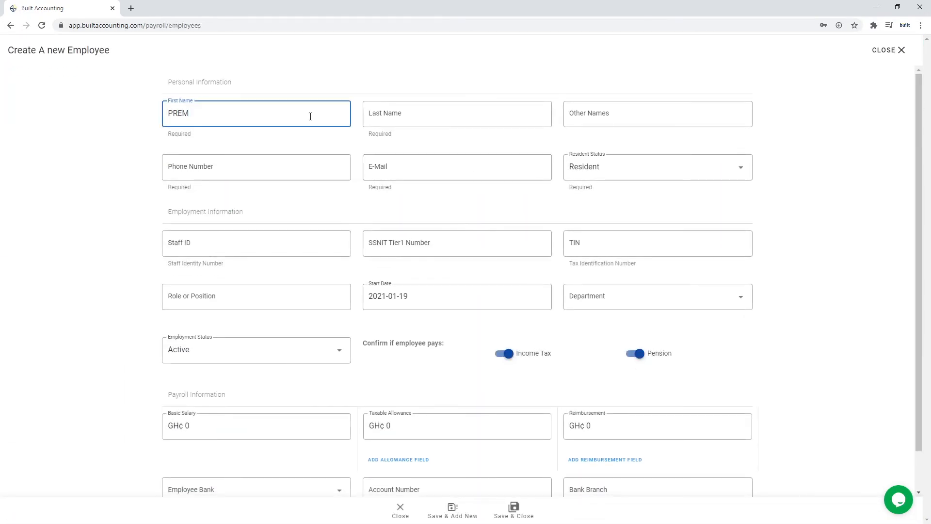
type("IER")
left_click(406, 114)
type("EMPLOYEE")
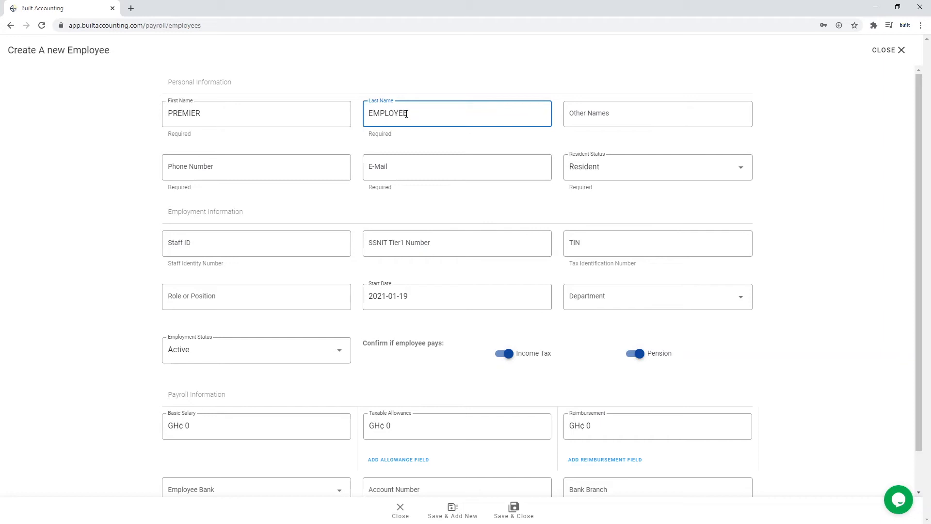
left_click(609, 115)
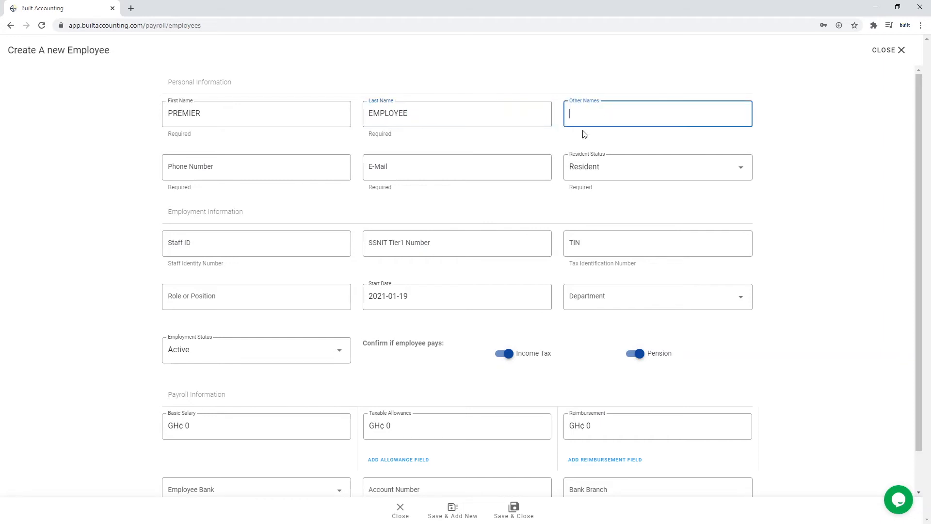
left_click(212, 168)
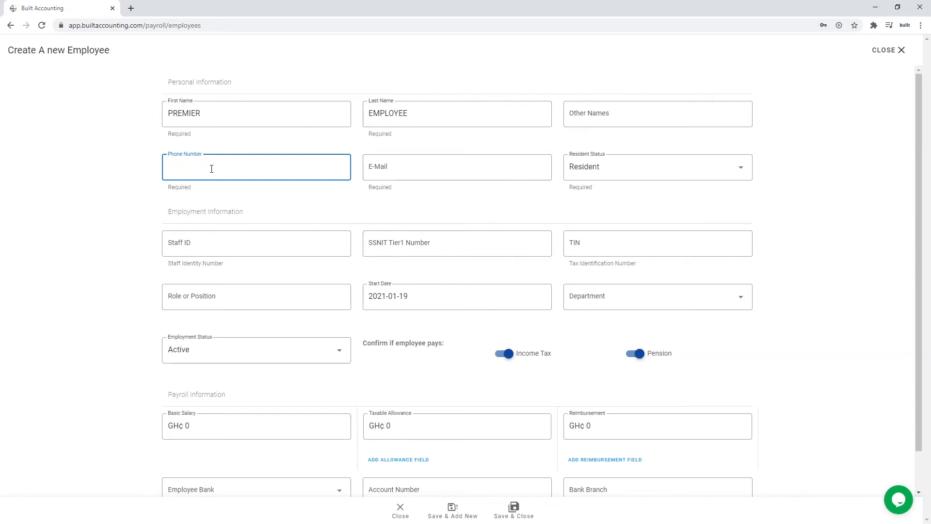
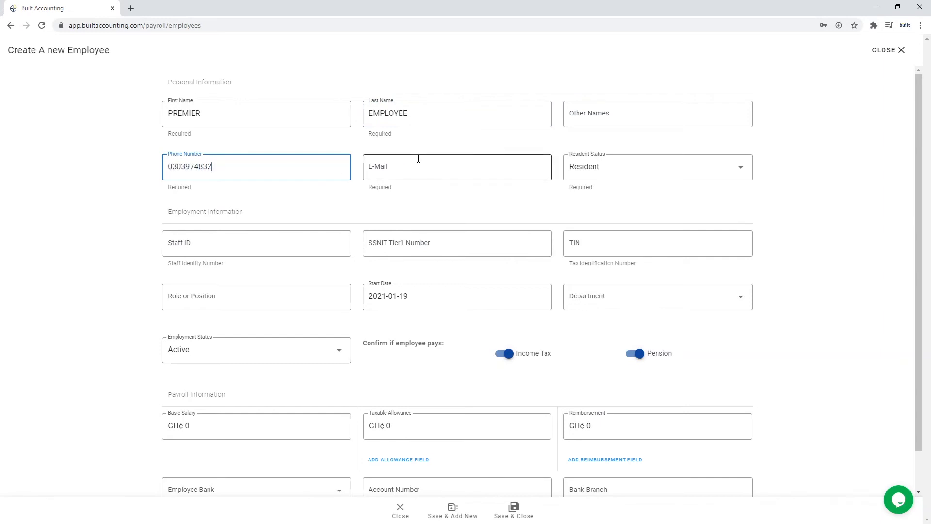
left_click(419, 162)
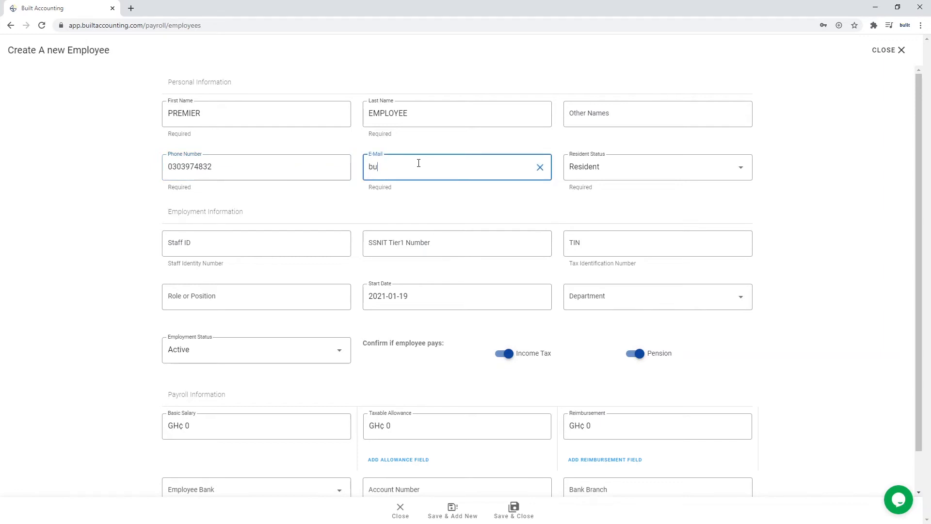
Set the employee as Resident, in PREMIER DEPARTMENT, with Active employment status.
left_click(661, 173)
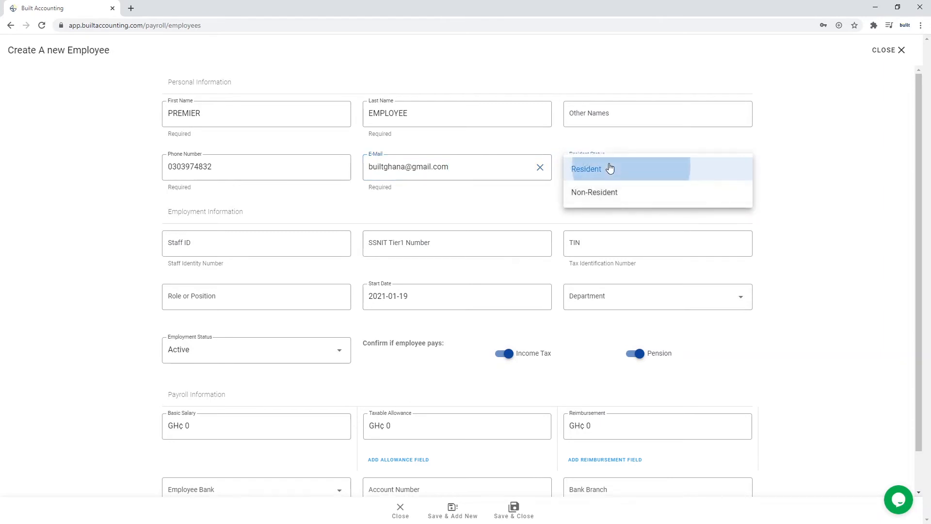
left_click(609, 168)
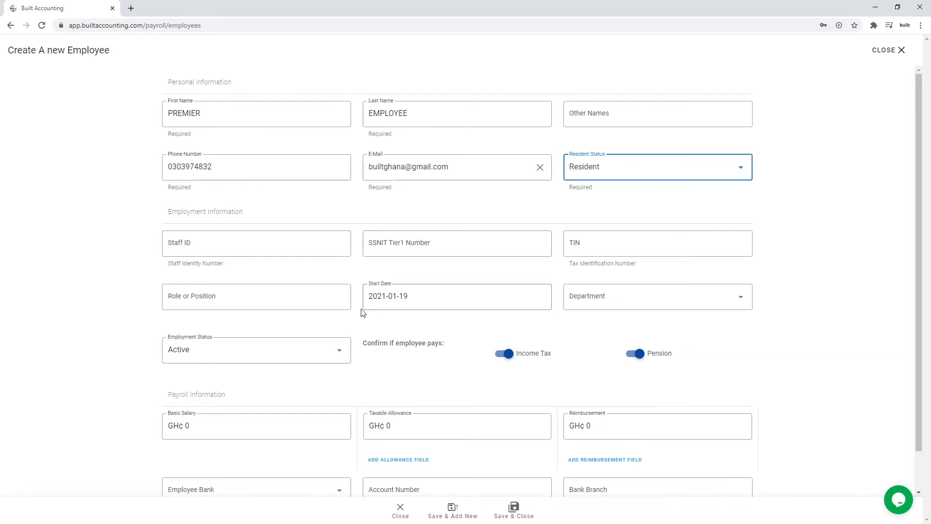
left_click(615, 304)
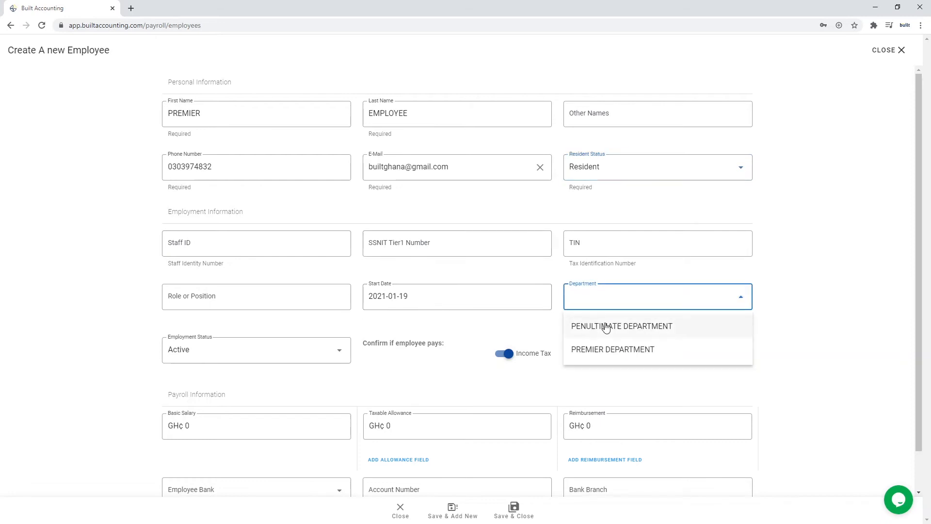
left_click(606, 350)
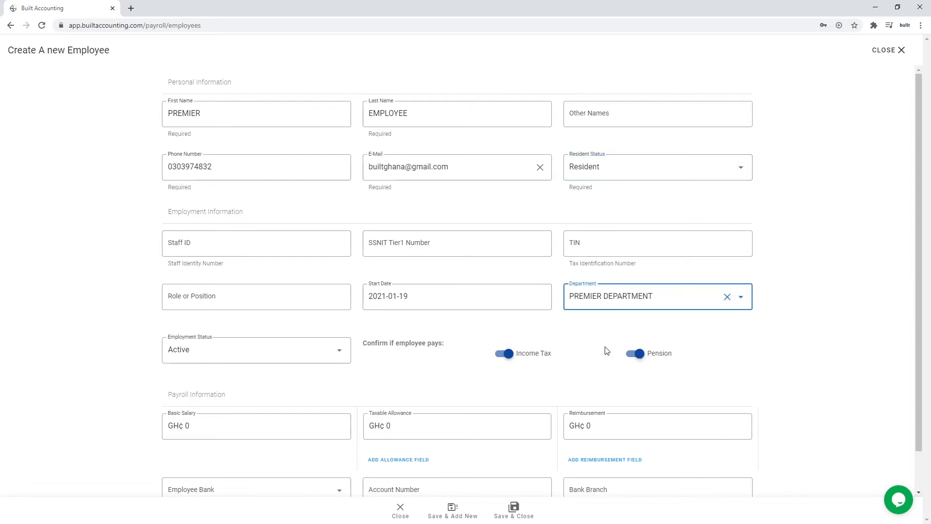
scroll(606, 350, "down", 1)
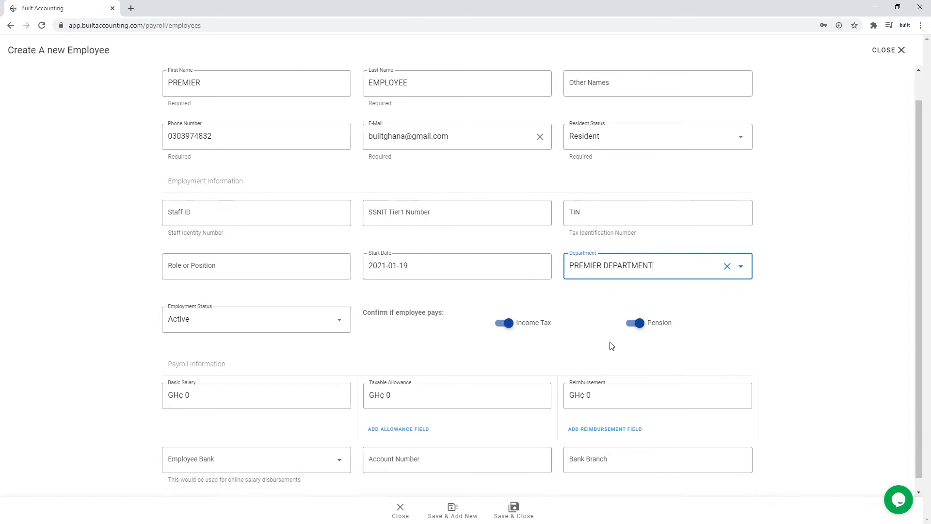
left_click(332, 306)
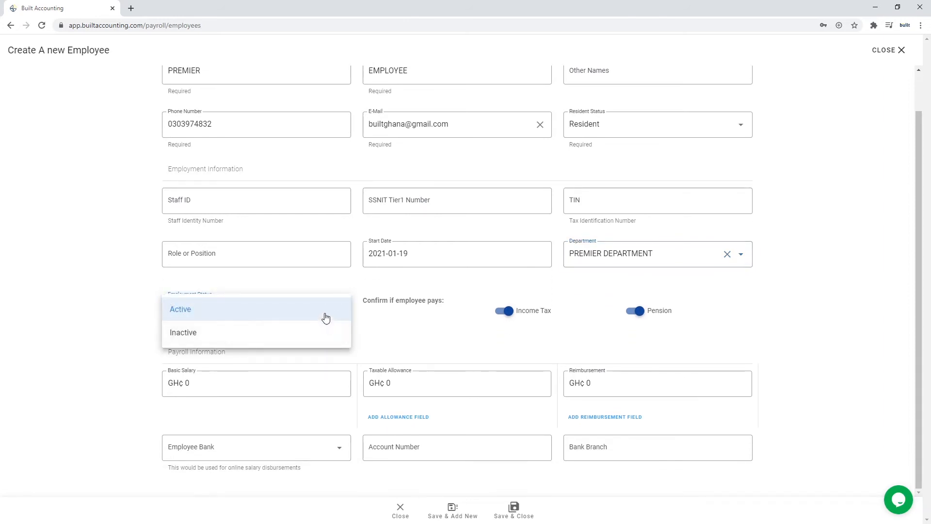
left_click(324, 316)
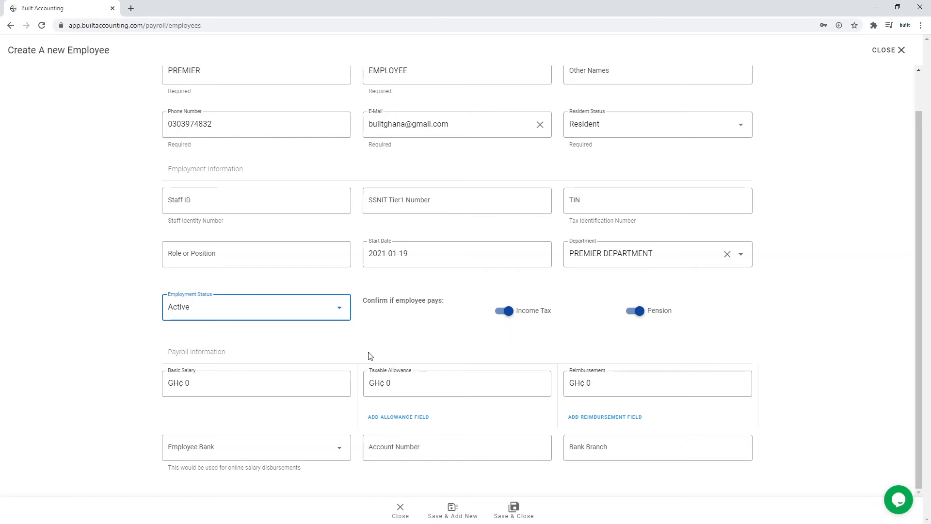
left_click(271, 381)
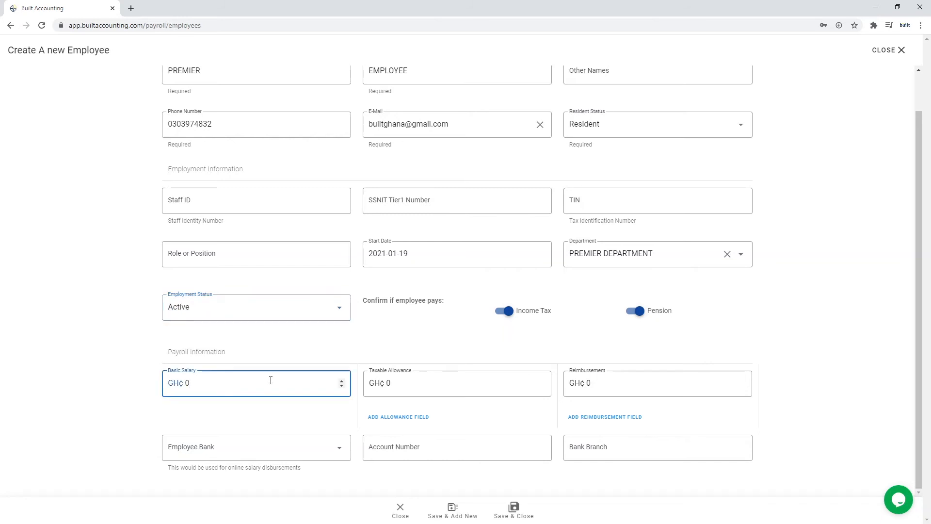
Set basic salary to 800 and add a Cash allowance of 400.
key("BackSpace")
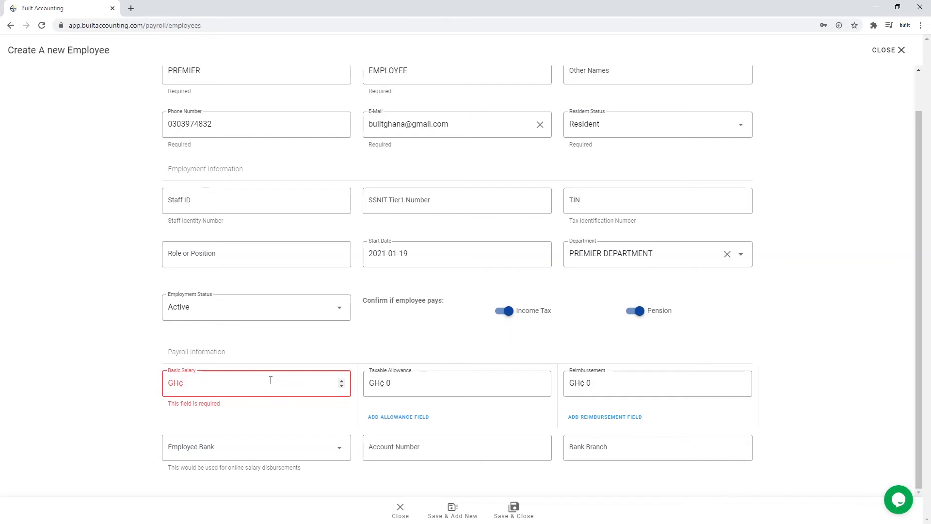
type("800")
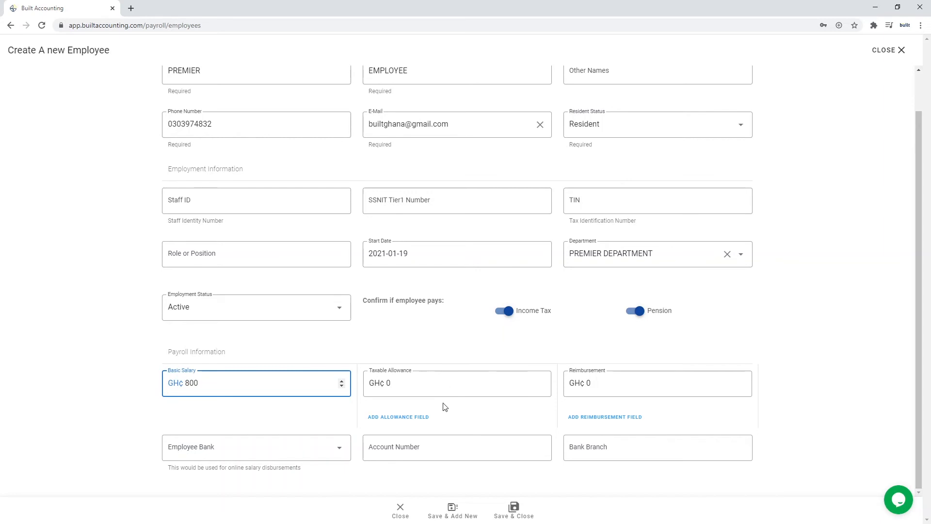
left_click(415, 418)
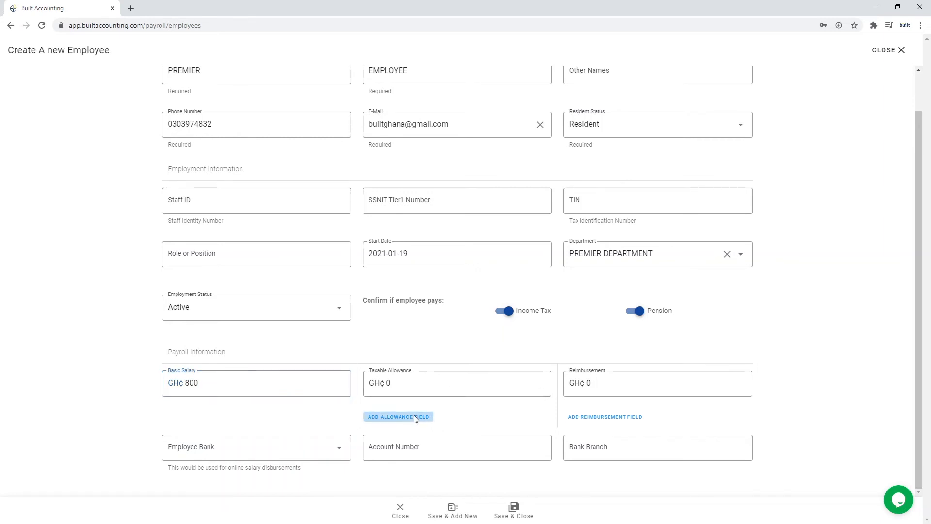
left_click(414, 425)
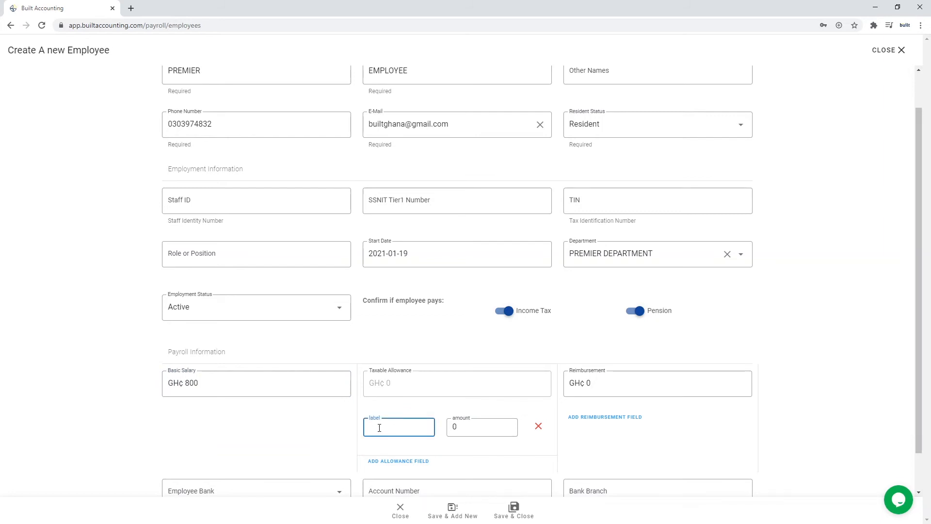
type("Cash allowance")
left_click(465, 429)
key("BackSpace")
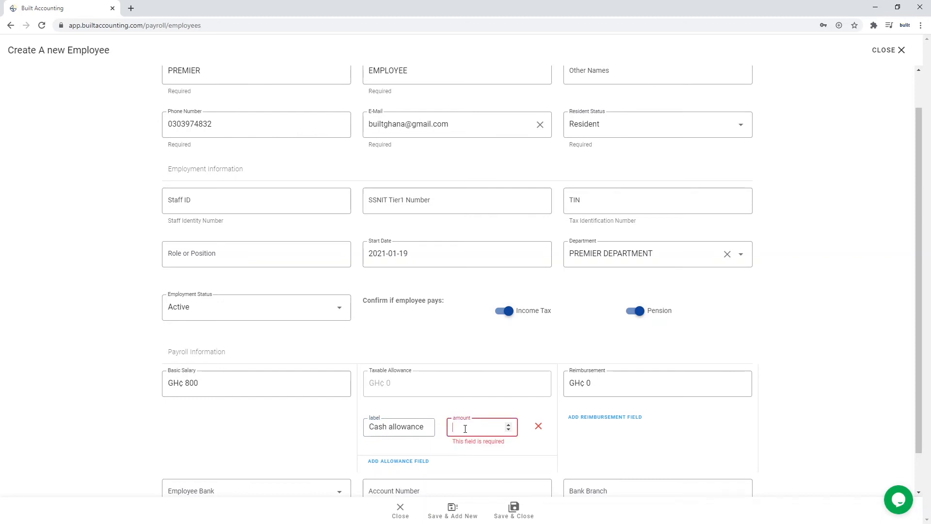
type("400")
Add a second allowance named Clothing allowance with amount 250.
left_click(410, 462)
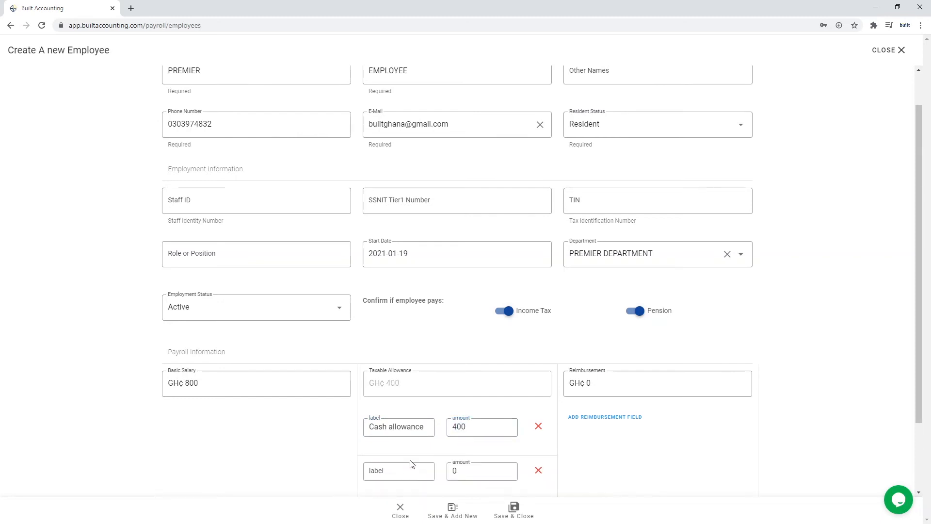
left_click(394, 470)
type("Clothing allowance")
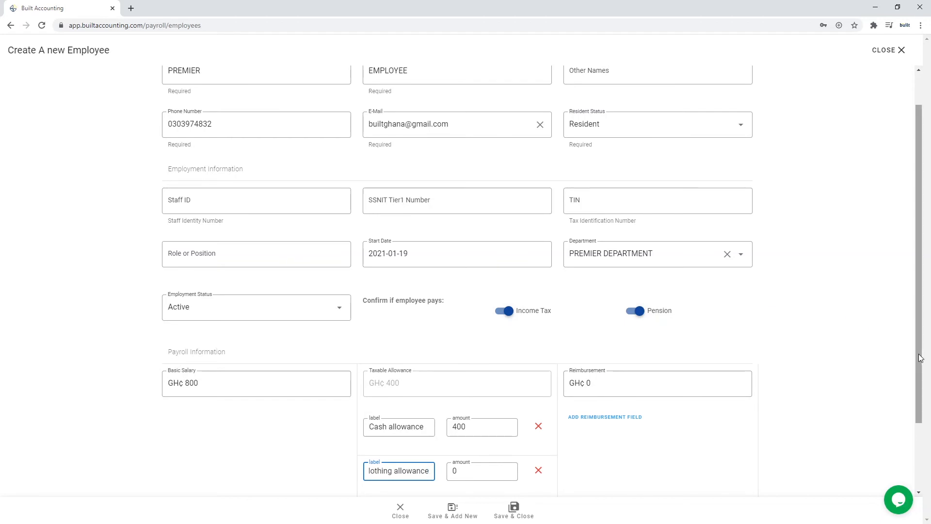
left_click_drag(924, 344, 921, 436)
left_click(468, 383)
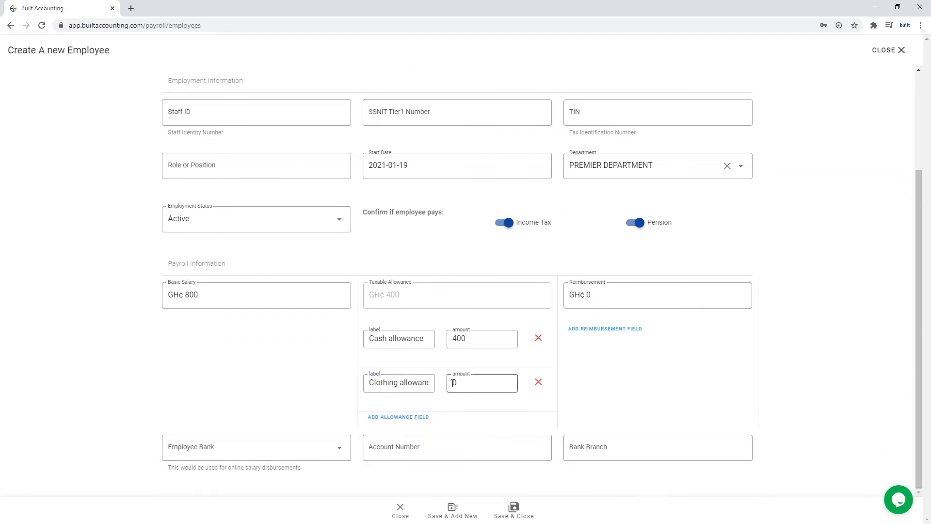
key("BackSpace")
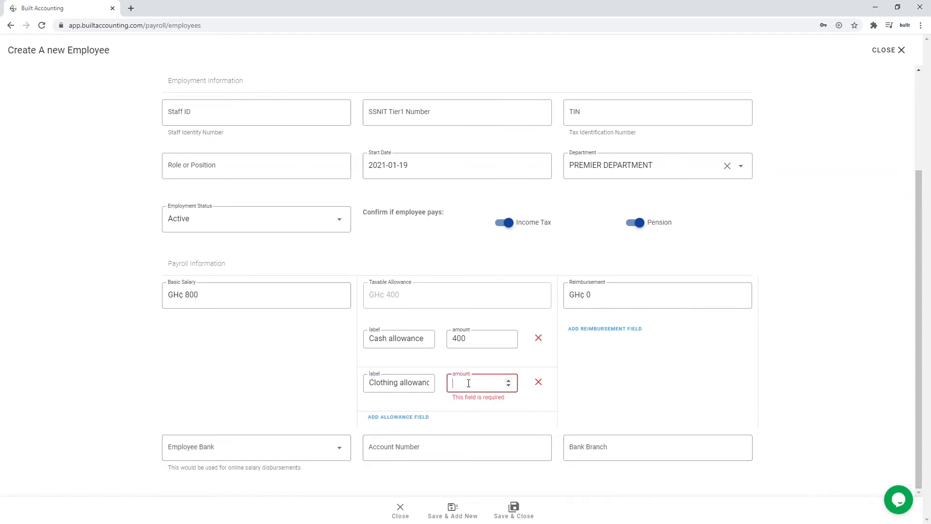
type("250")
left_click(475, 306)
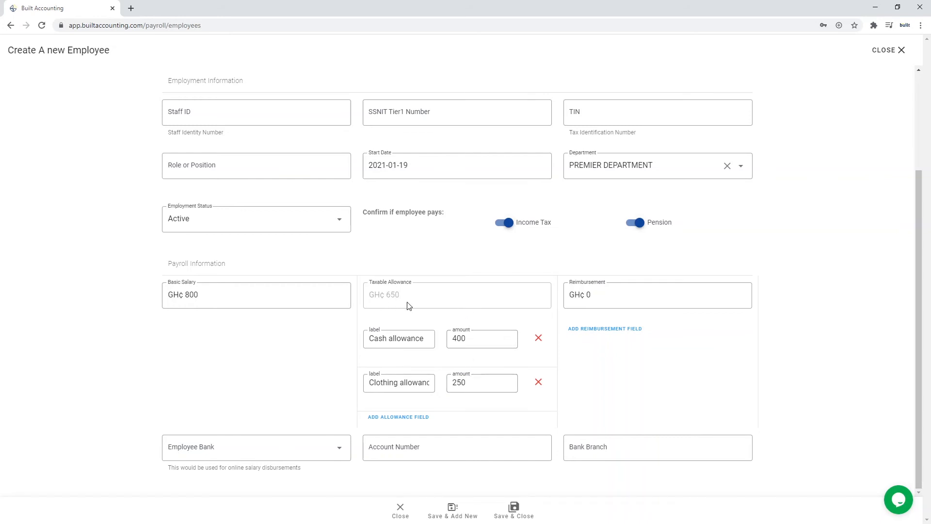
Add a Transportation reimbursement of 300.
left_click(623, 330)
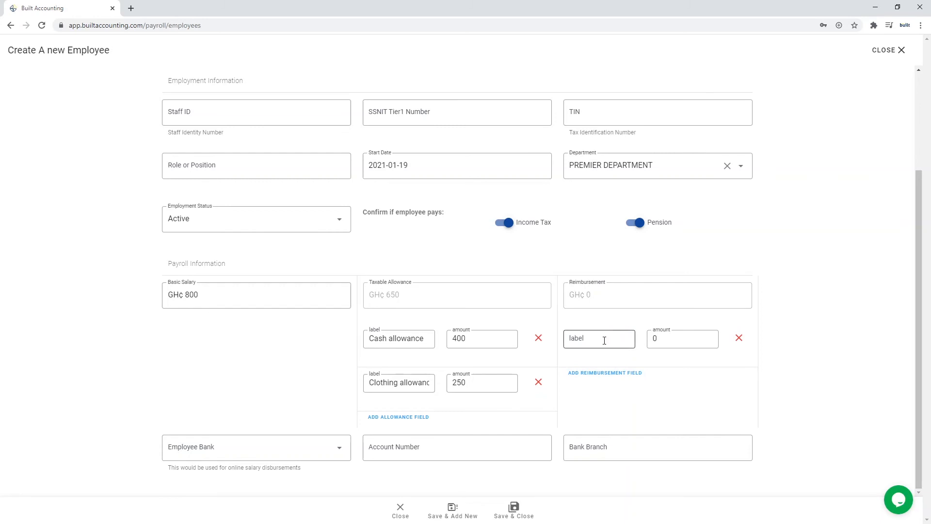
left_click(604, 340)
type("Transportat")
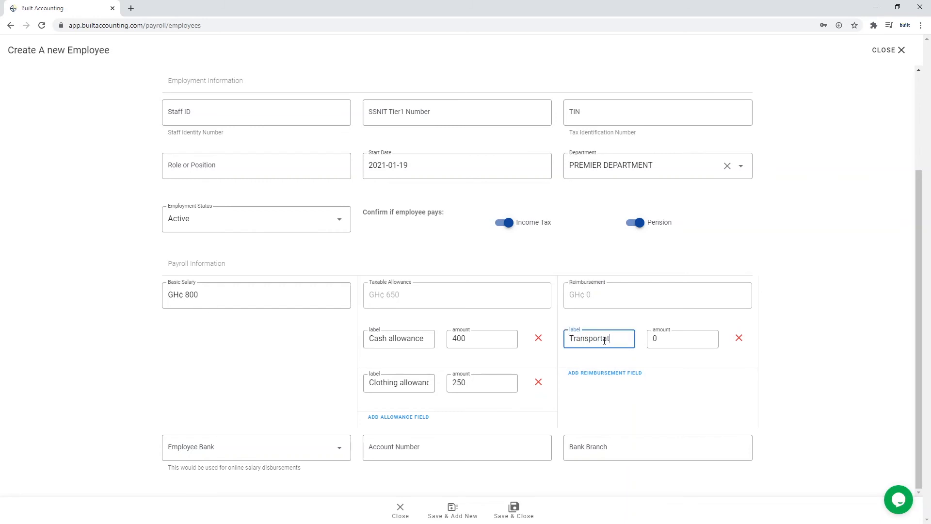
type("ion reimbursement")
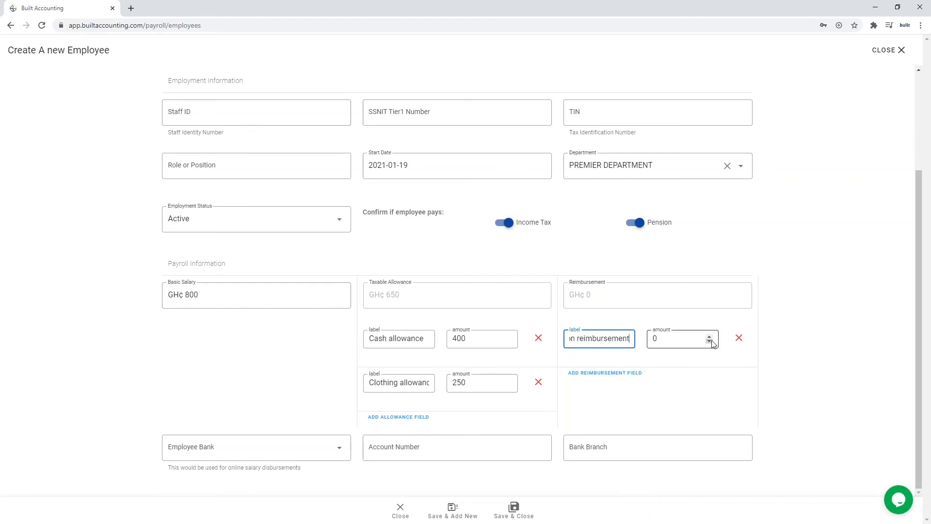
left_click(665, 336)
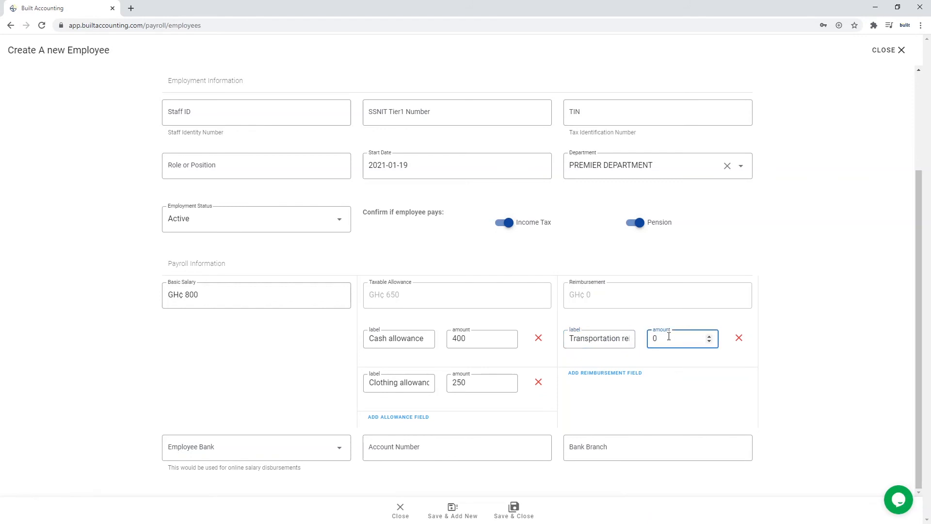
key("BackSpace")
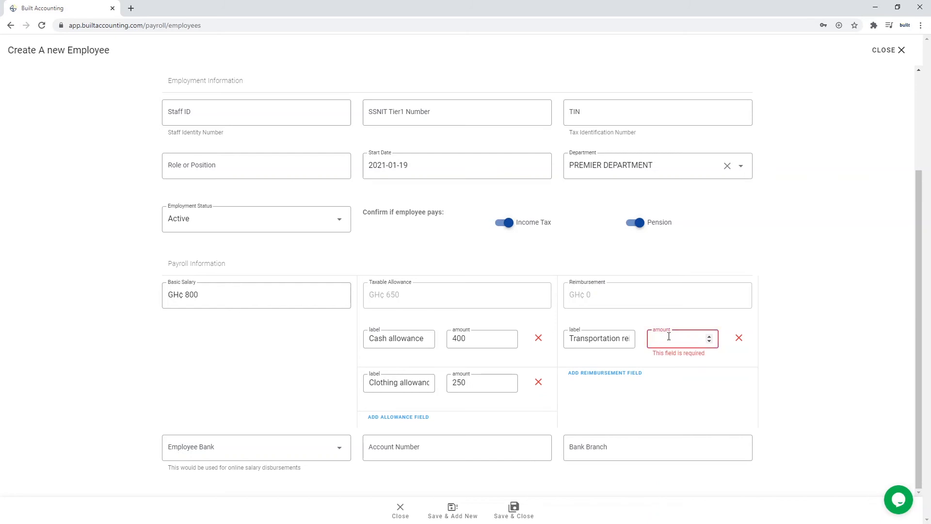
type("300")
Add a Medical reimbursement of 300.
left_click(621, 373)
left_click(601, 385)
type("M")
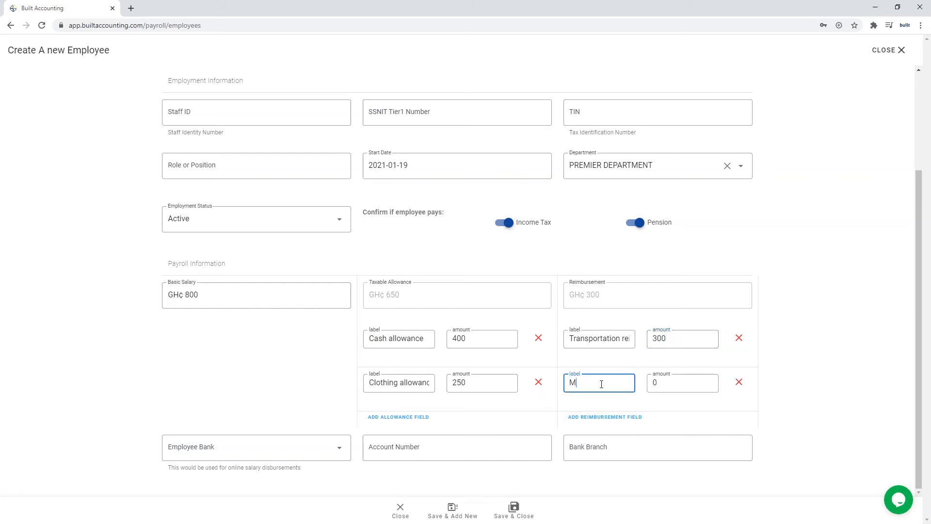
type("edical reimbursement")
left_click(670, 382)
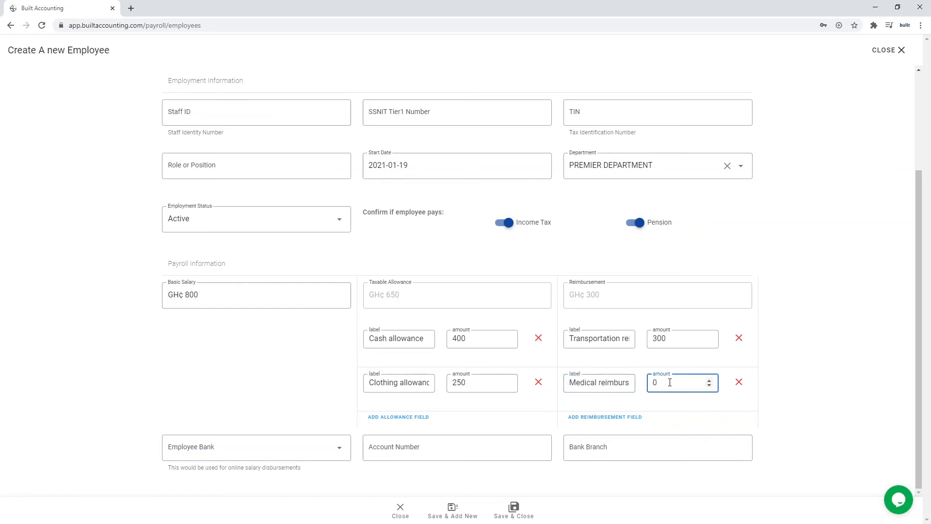
key("BackSpace")
type("300")
left_click(301, 453)
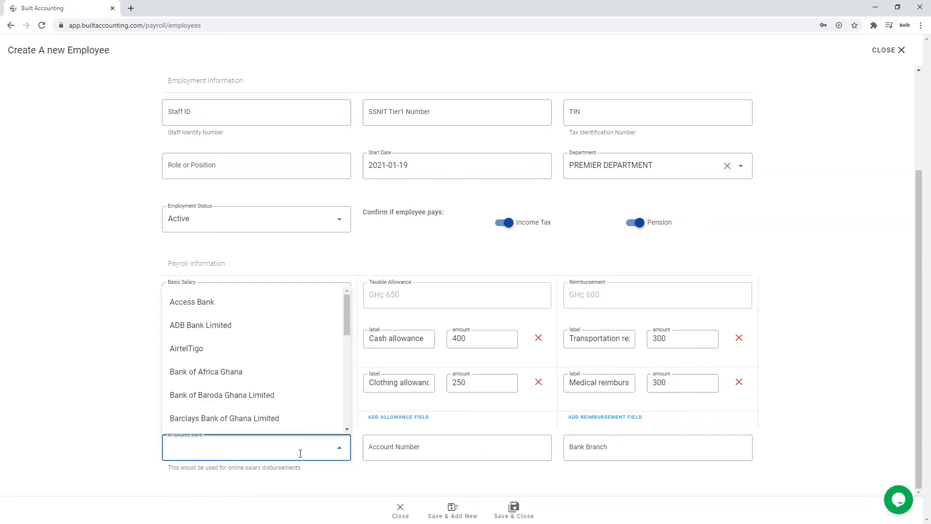
Choose United Bank for Africa Ghana Limited, enter and verify the account number, then Save & Add New.
type("uni")
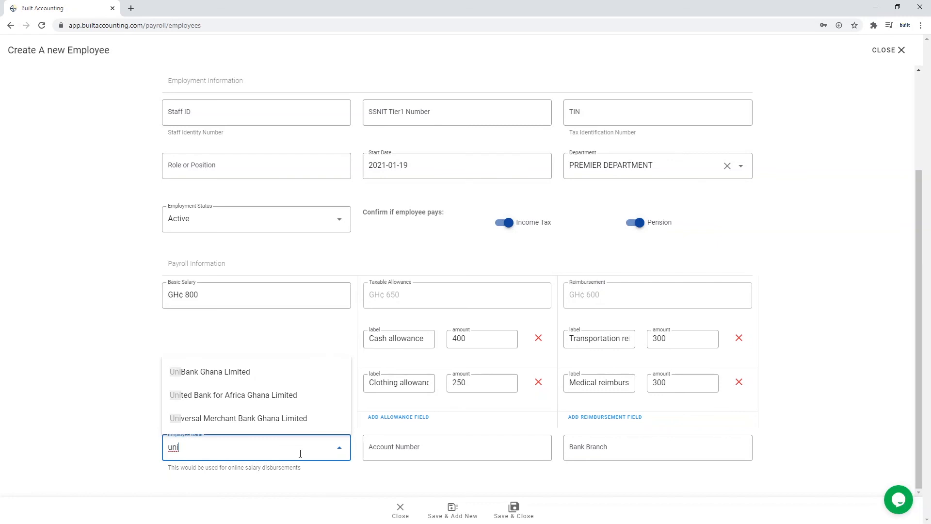
left_click(277, 395)
left_click(462, 457)
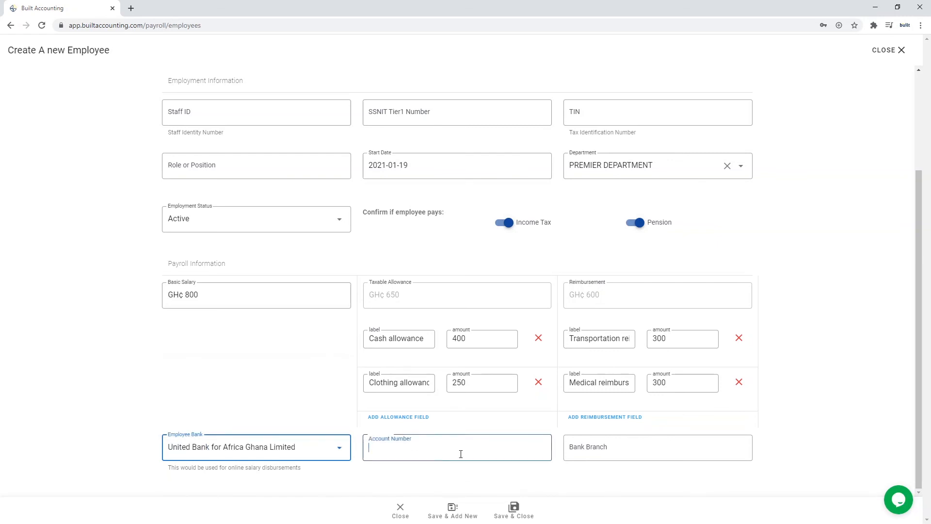
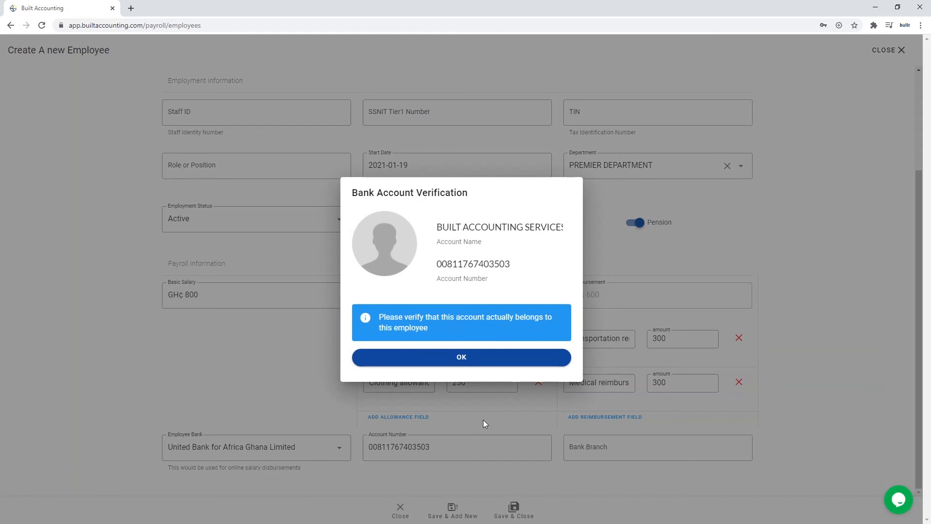
left_click(474, 361)
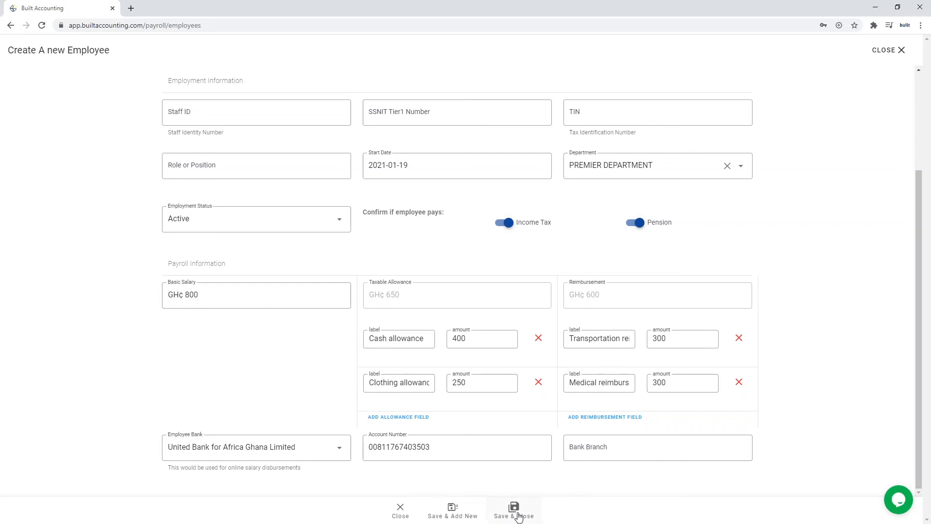
left_click(454, 510)
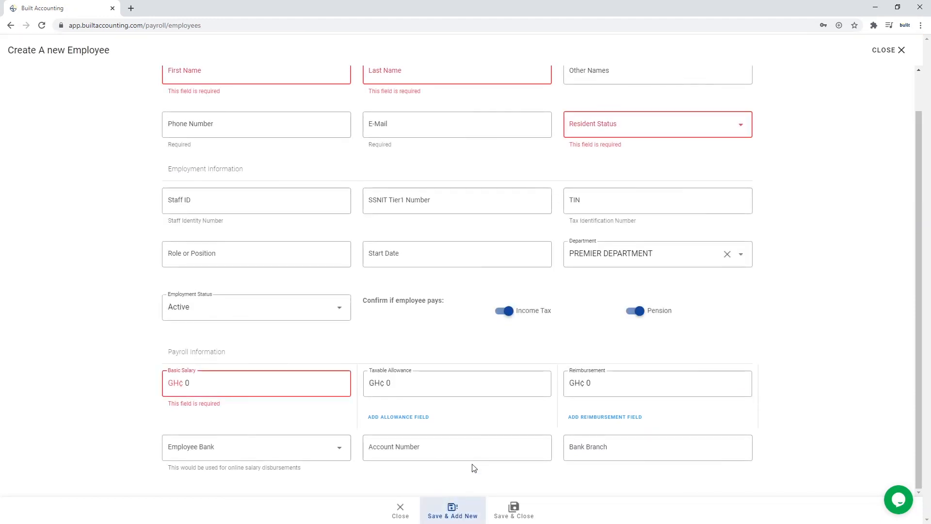
Close the blank Create A new Employee form to return to the Employees list.
scroll(772, 184, "up", 1)
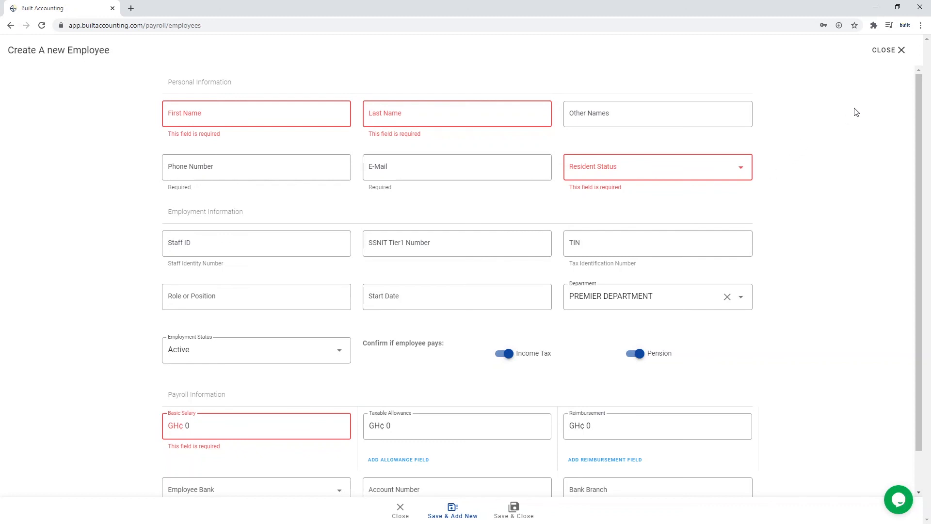
left_click(899, 50)
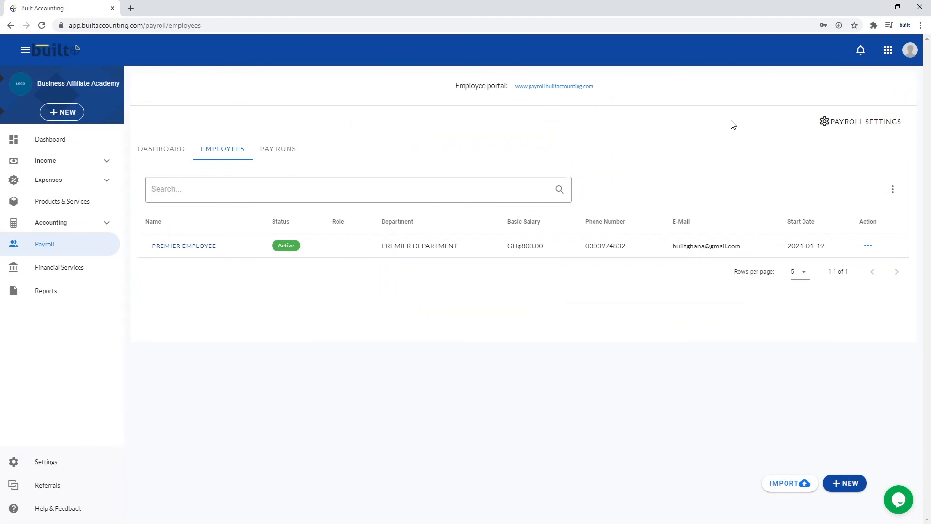